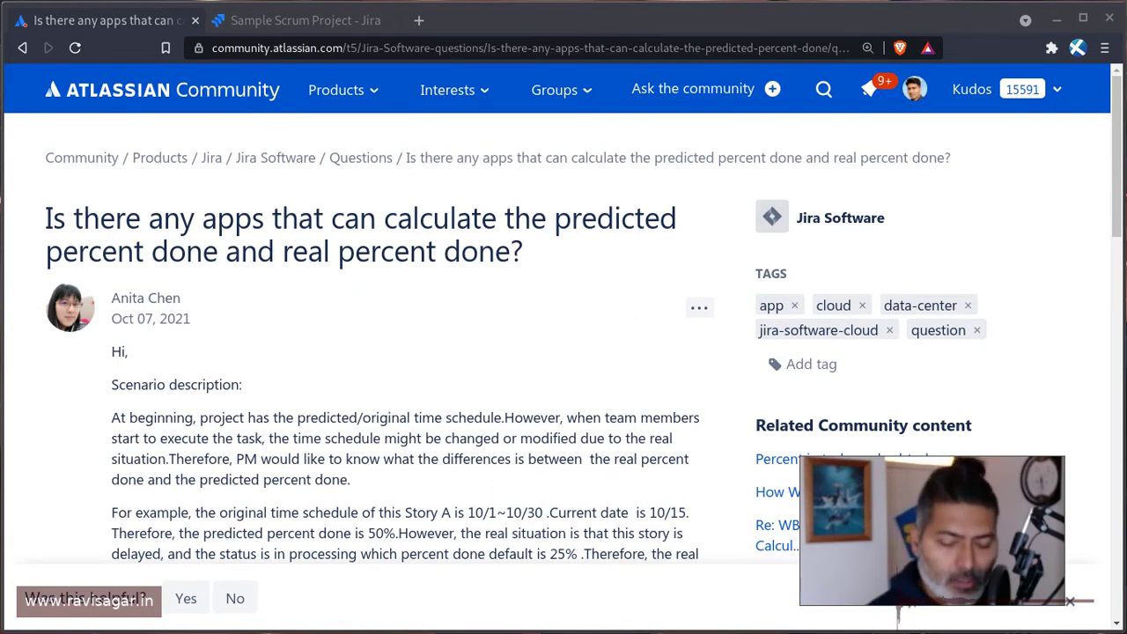
Read the community question about predicted versus real percent done and the posted answer on defining percentage.
scroll(555, 320, "down", 2)
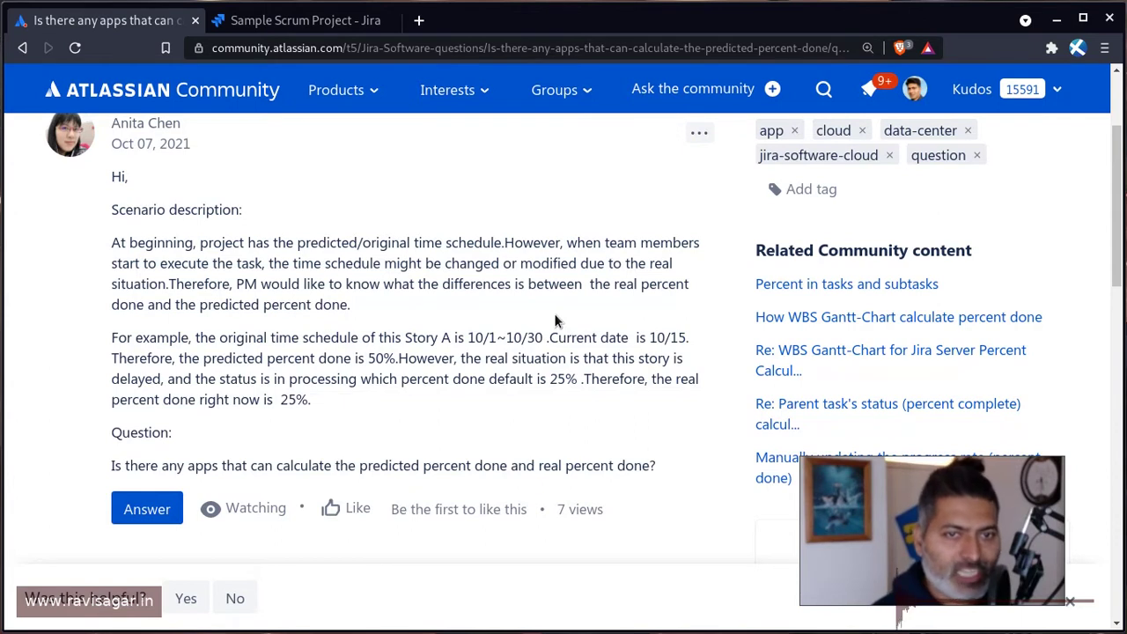
double_click(649, 358)
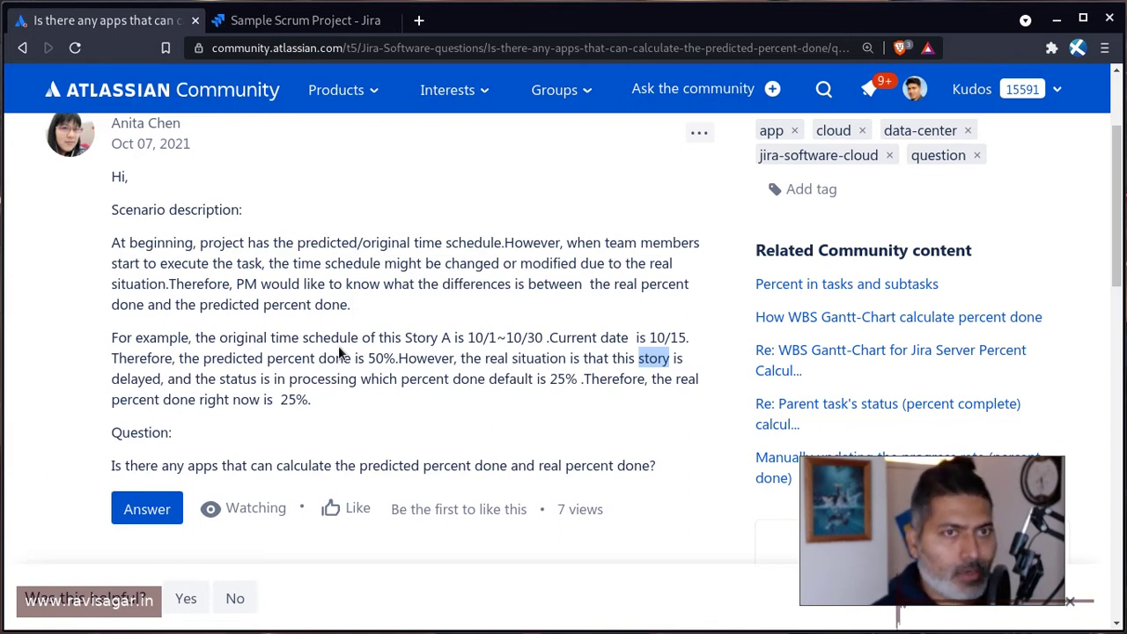
scroll(338, 345, "down", 6)
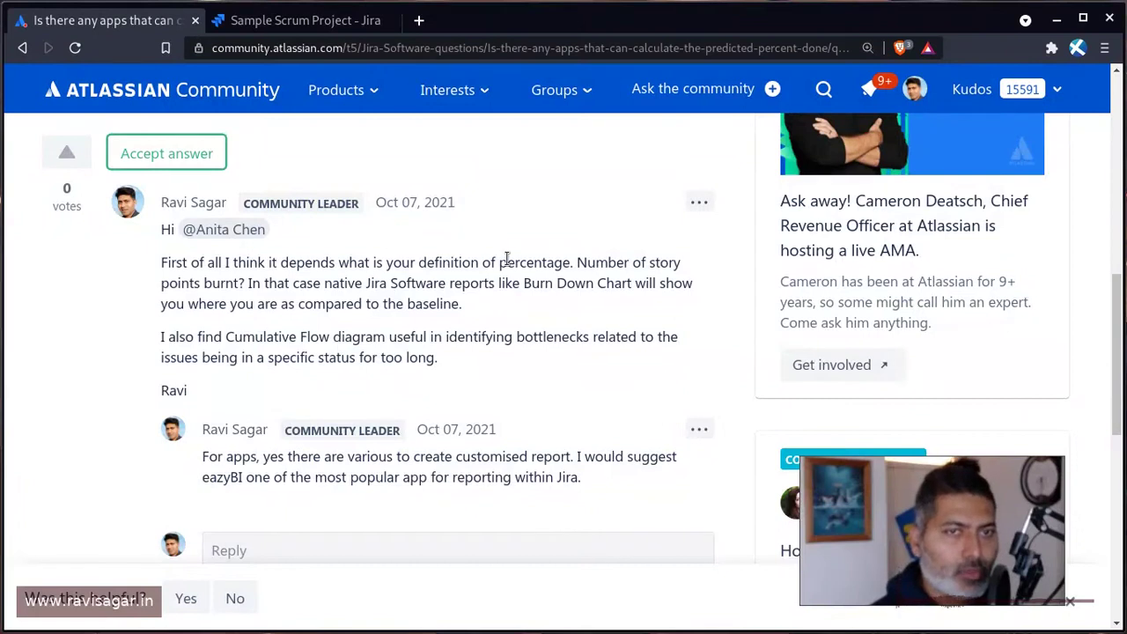
double_click(476, 263)
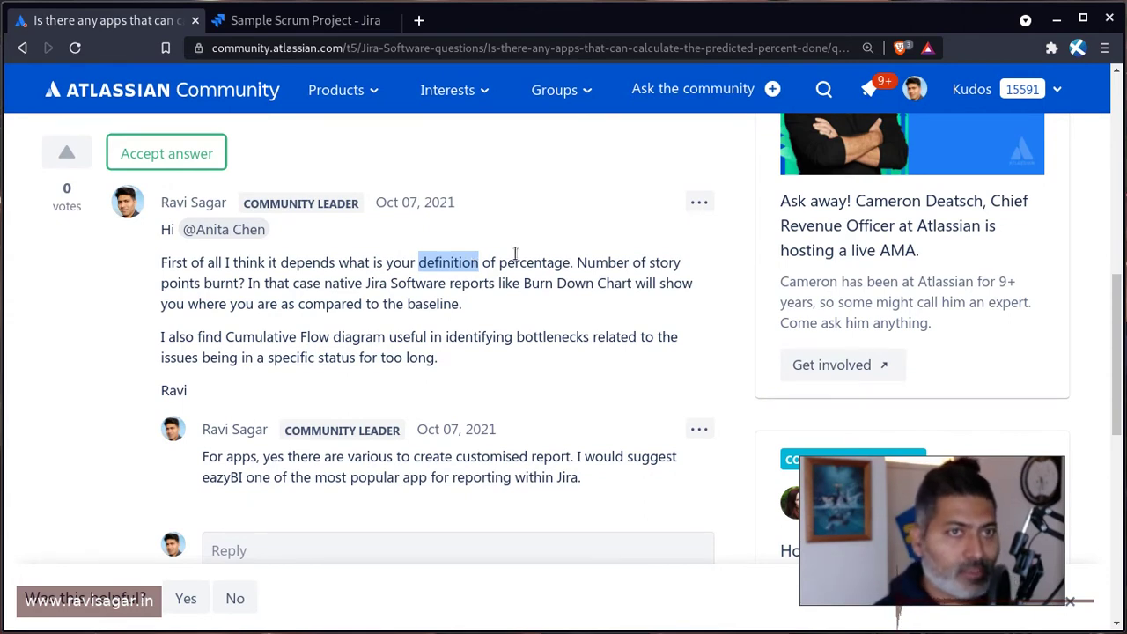
Switch to the Jira site and open the Burndown Chart report of the Sample Scrum Project.
left_click(282, 20)
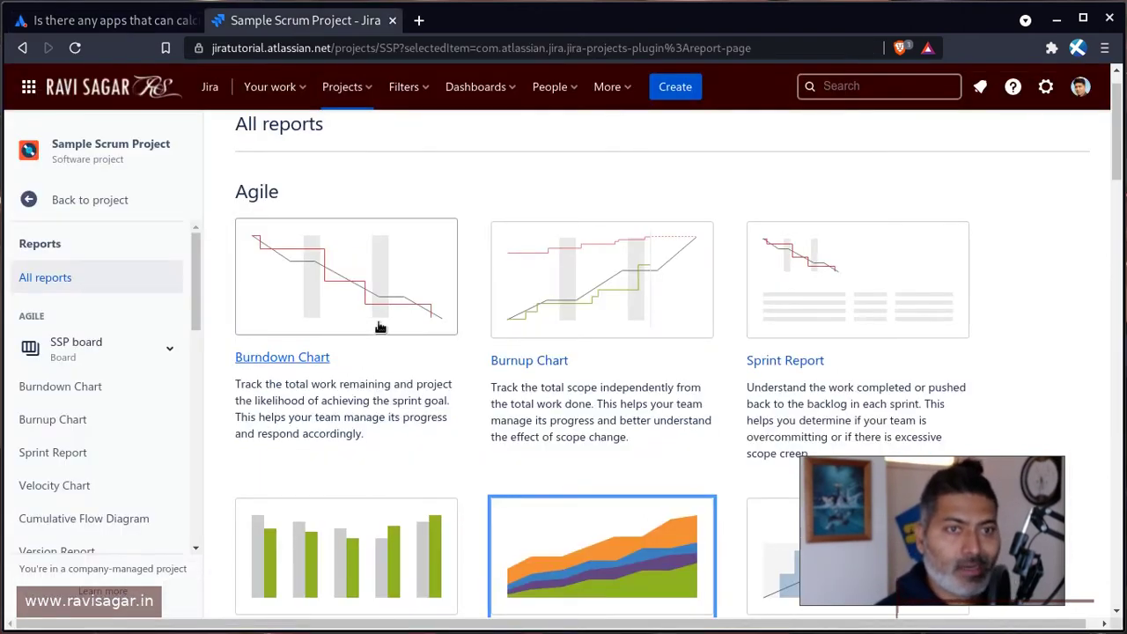
left_click(351, 290)
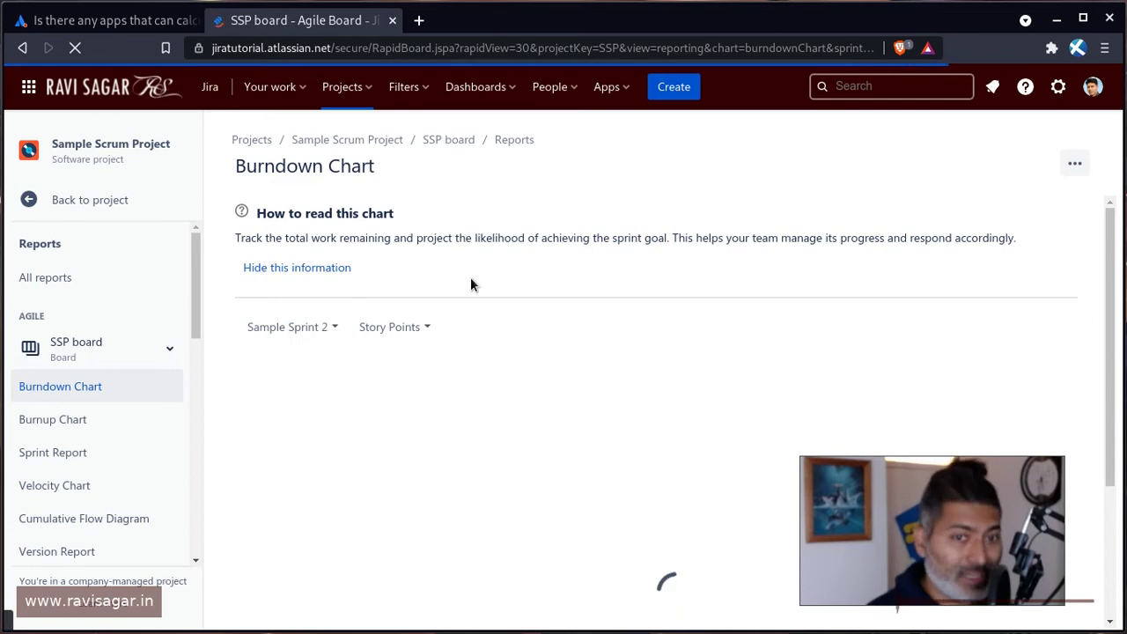
scroll(472, 284, "down", 3)
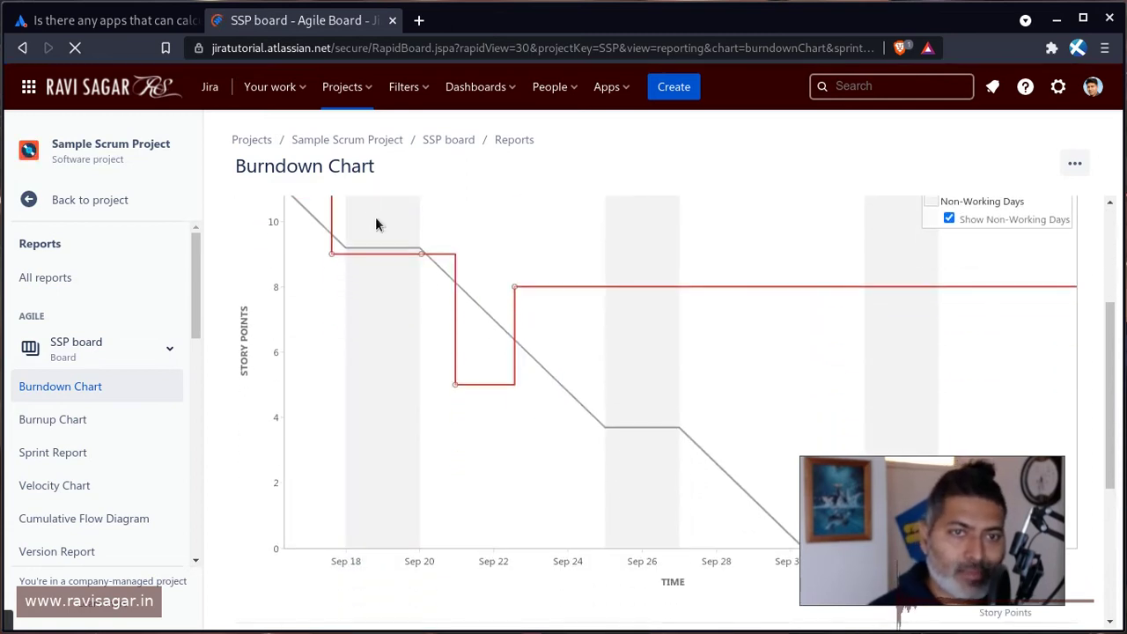
scroll(365, 221, "up", 2)
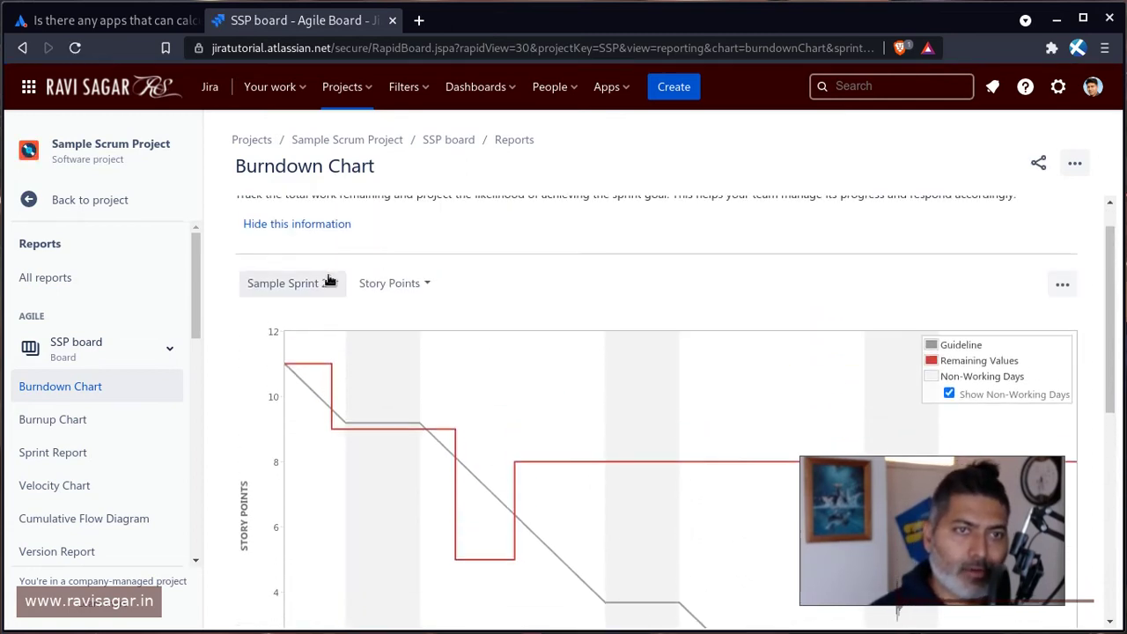
Display the burndown chart for Sample Sprint 1.
left_click(295, 283)
left_click(329, 320)
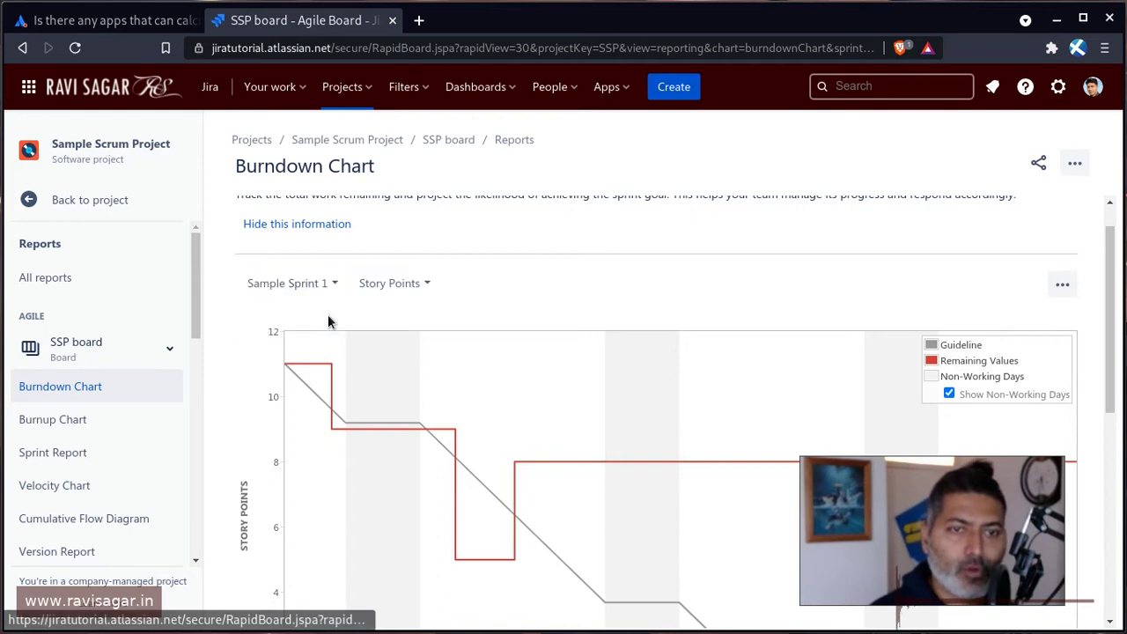
scroll(670, 303, "down", 3)
scroll(669, 306, "up", 2)
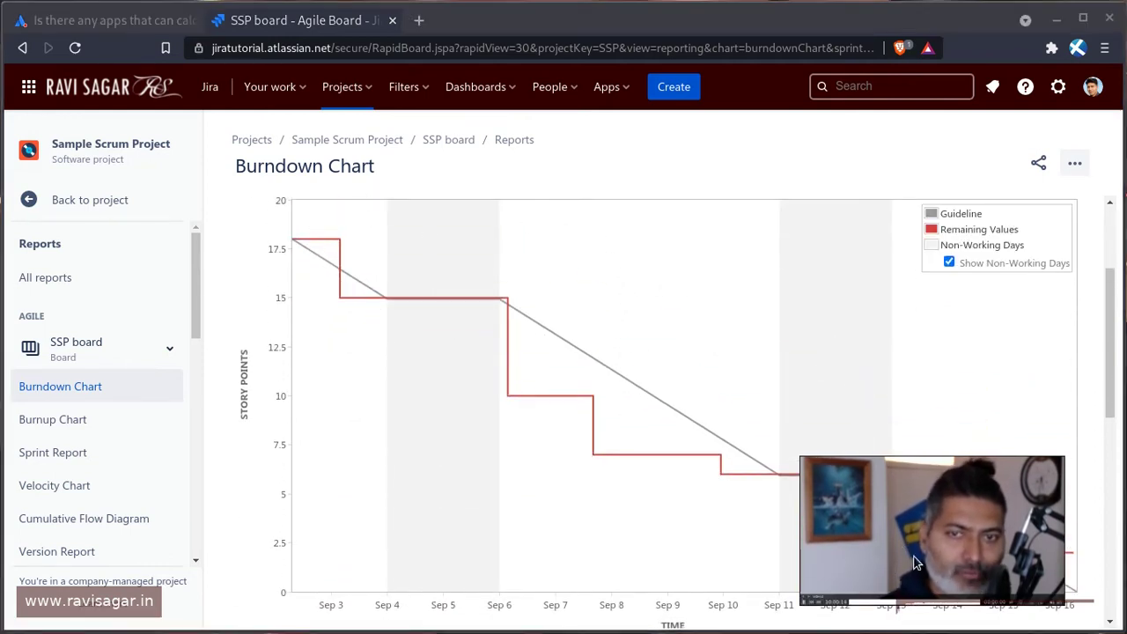
left_click_drag(988, 557, 1003, 168)
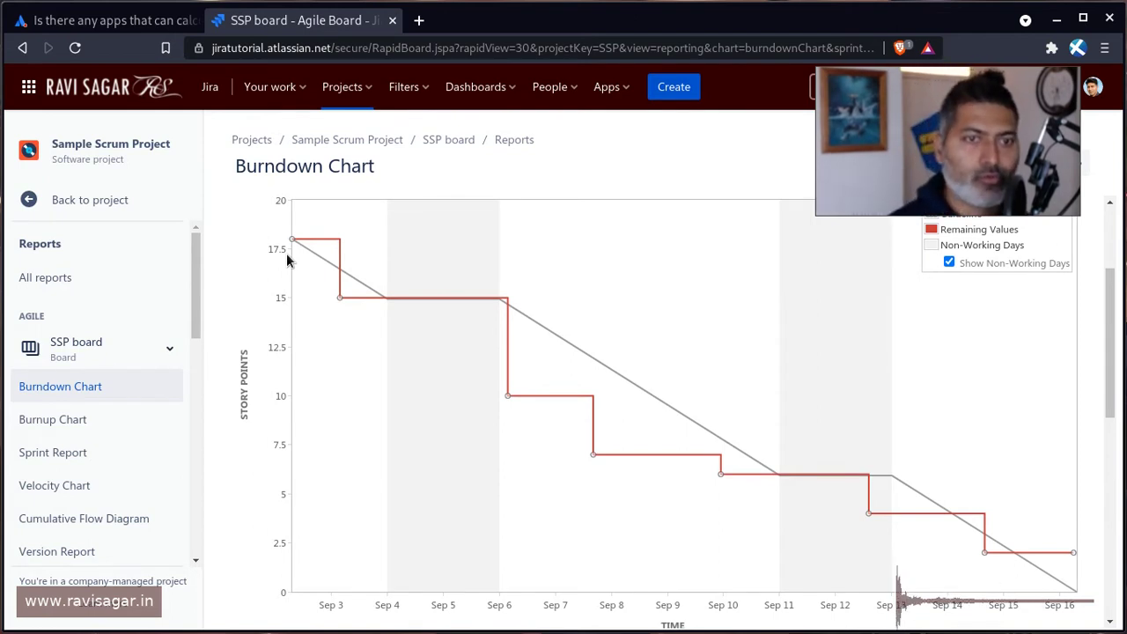
Examine Sample Sprint 1's burndown against the guideline, checking the sprint start entry and remaining story points in the event table.
mouse_move(291, 246)
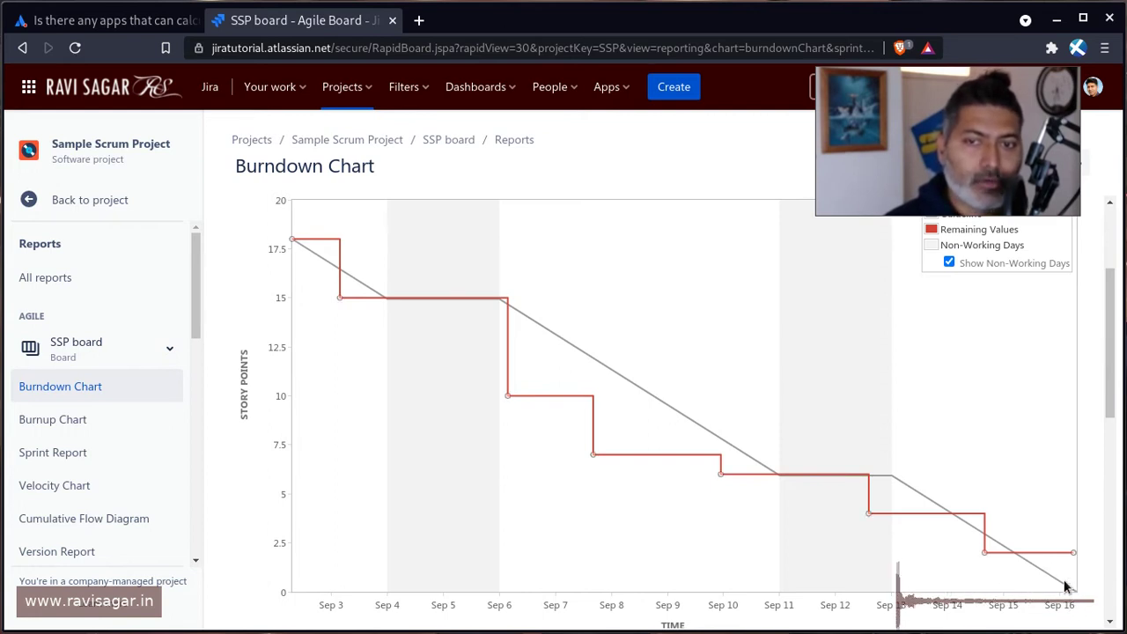
scroll(1064, 586, "down", 5)
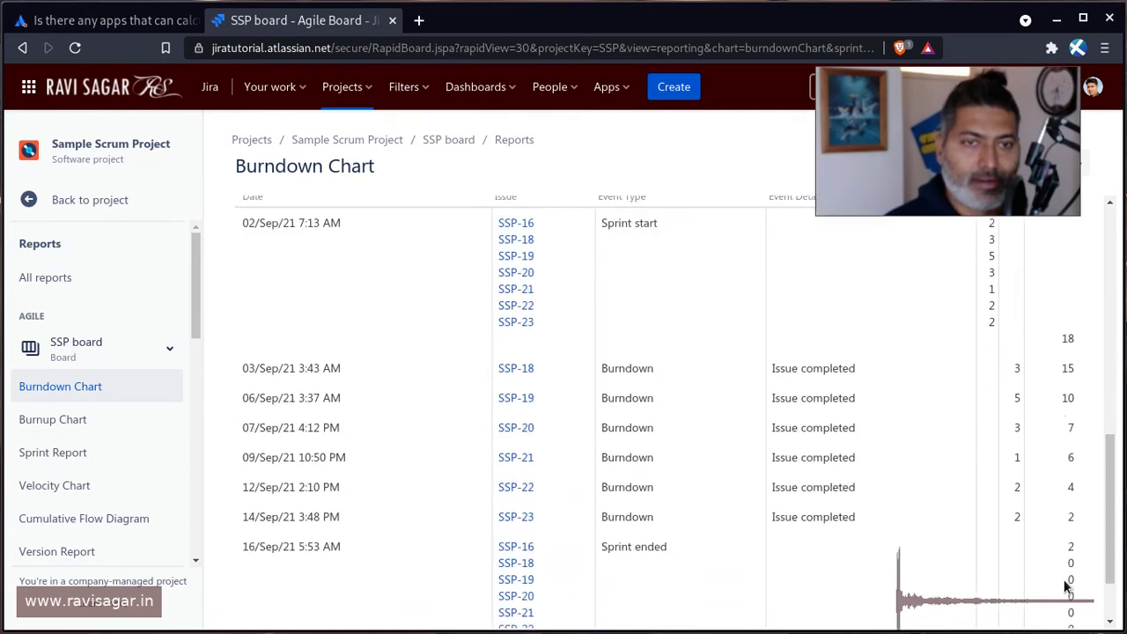
scroll(1029, 581, "up", 2)
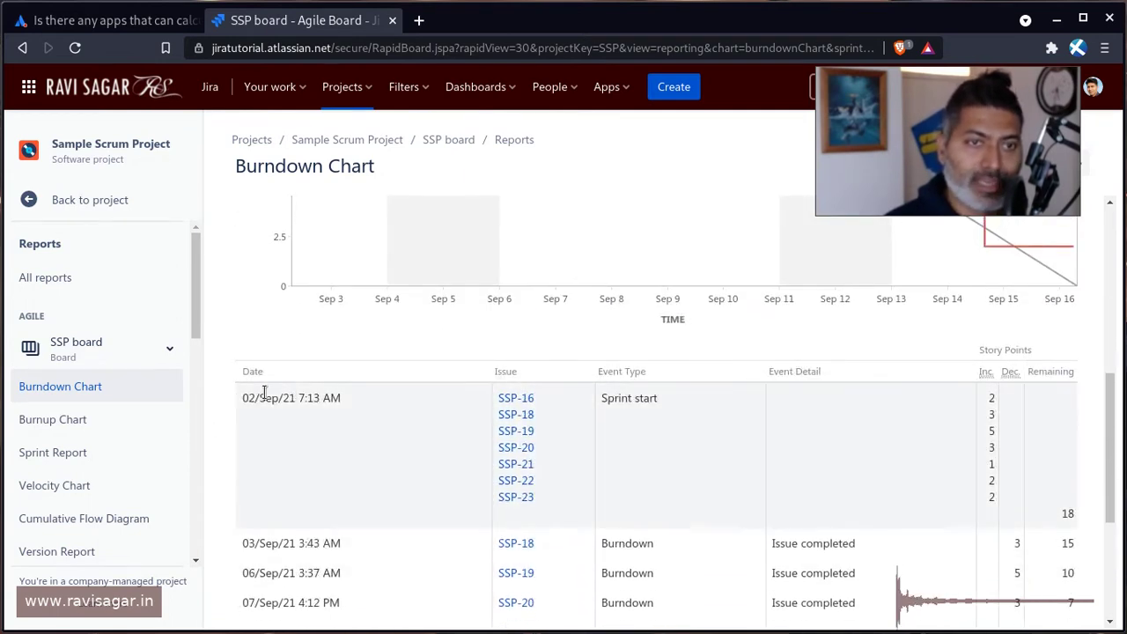
double_click(253, 400)
triple_click(254, 400)
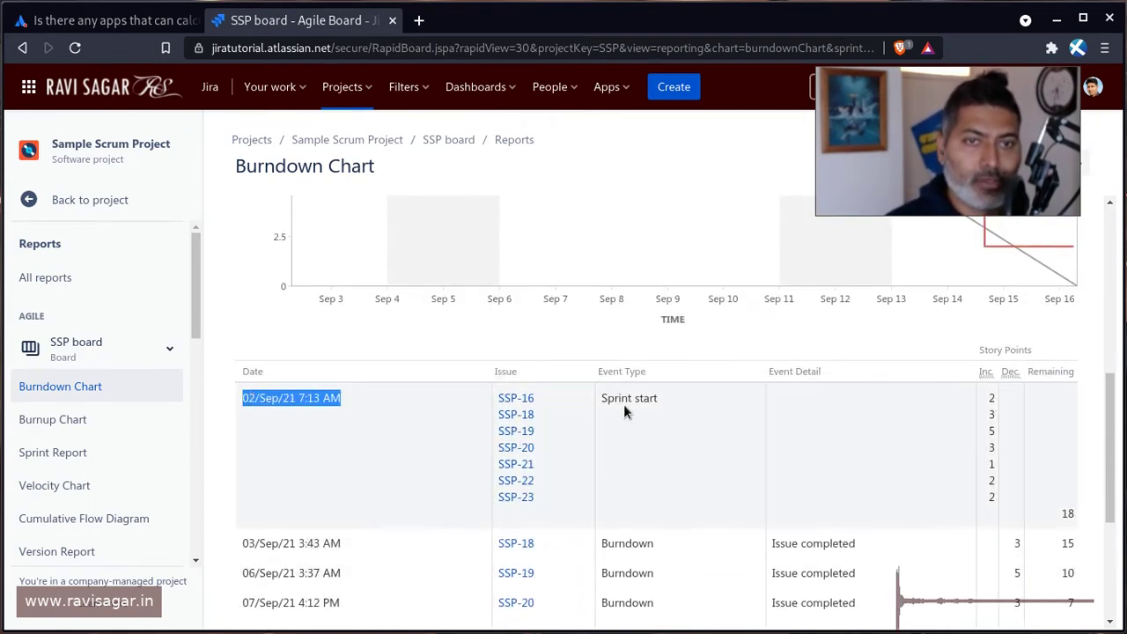
left_click(700, 420)
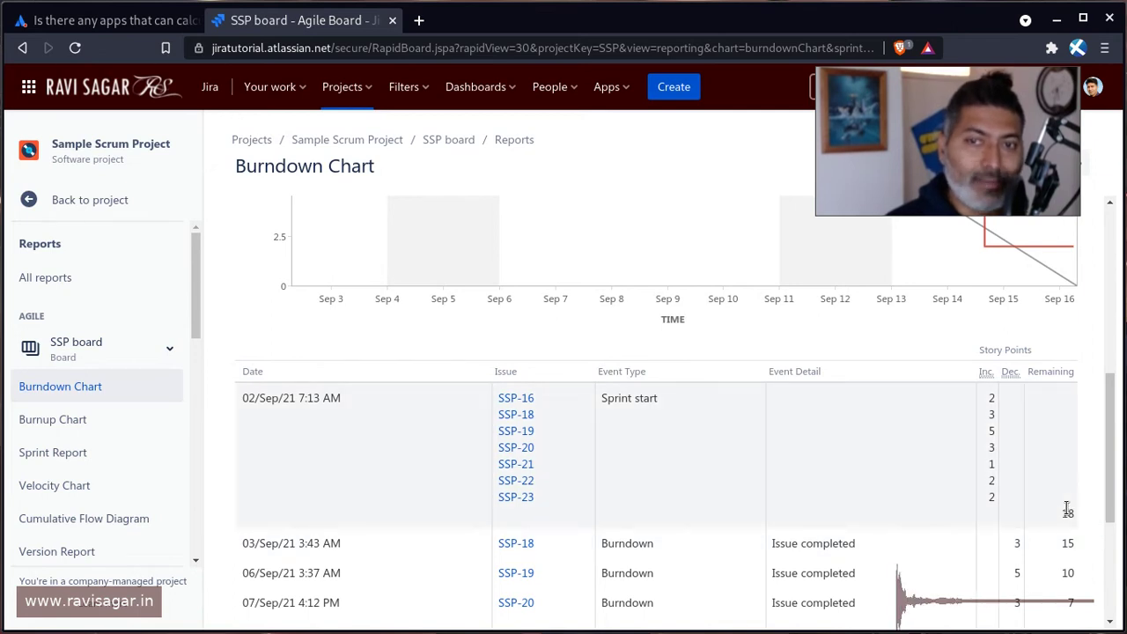
double_click(1066, 510)
scroll(1057, 508, "down", 1)
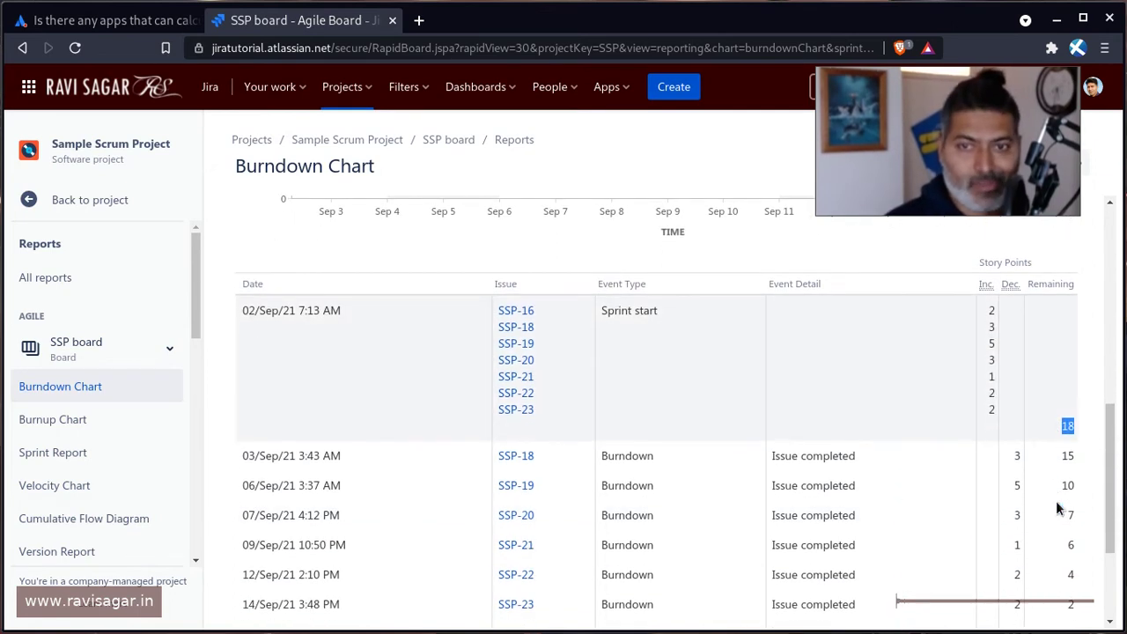
scroll(1055, 506, "up", 5)
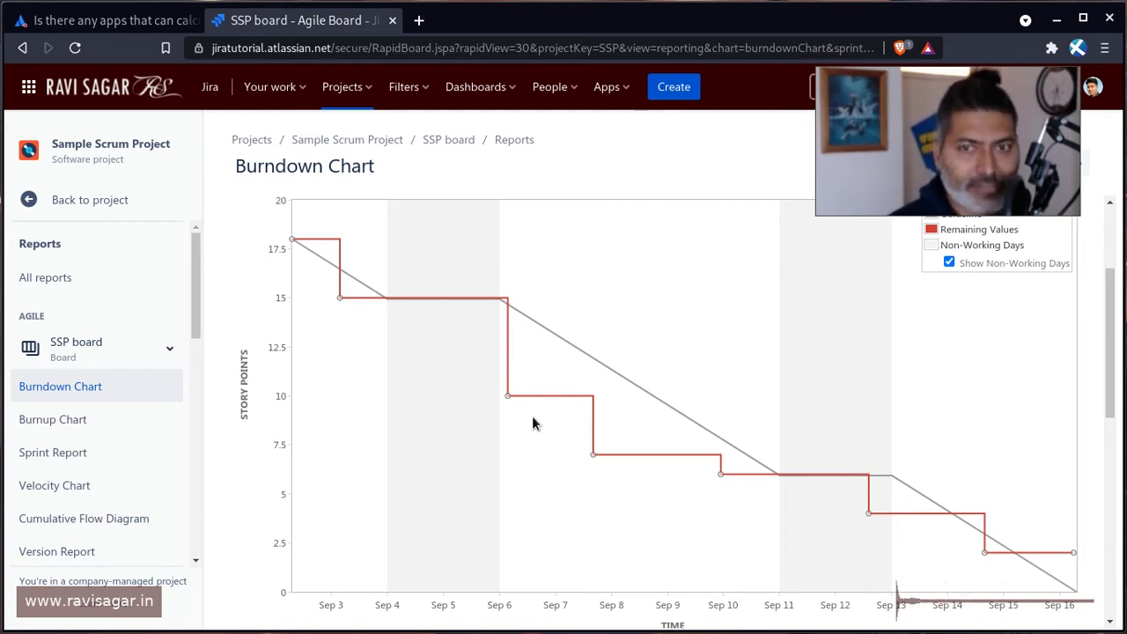
mouse_move(595, 453)
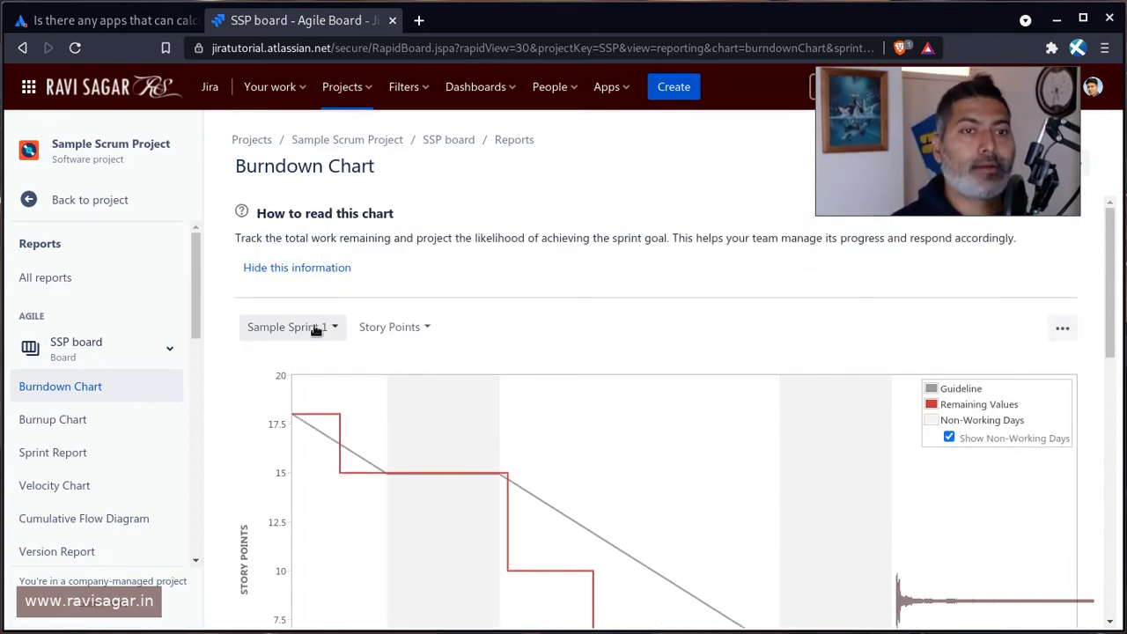
Switch the burndown chart to Sample Sprint 2 and review its remaining values line and sprint events.
left_click(315, 329)
left_click(318, 362)
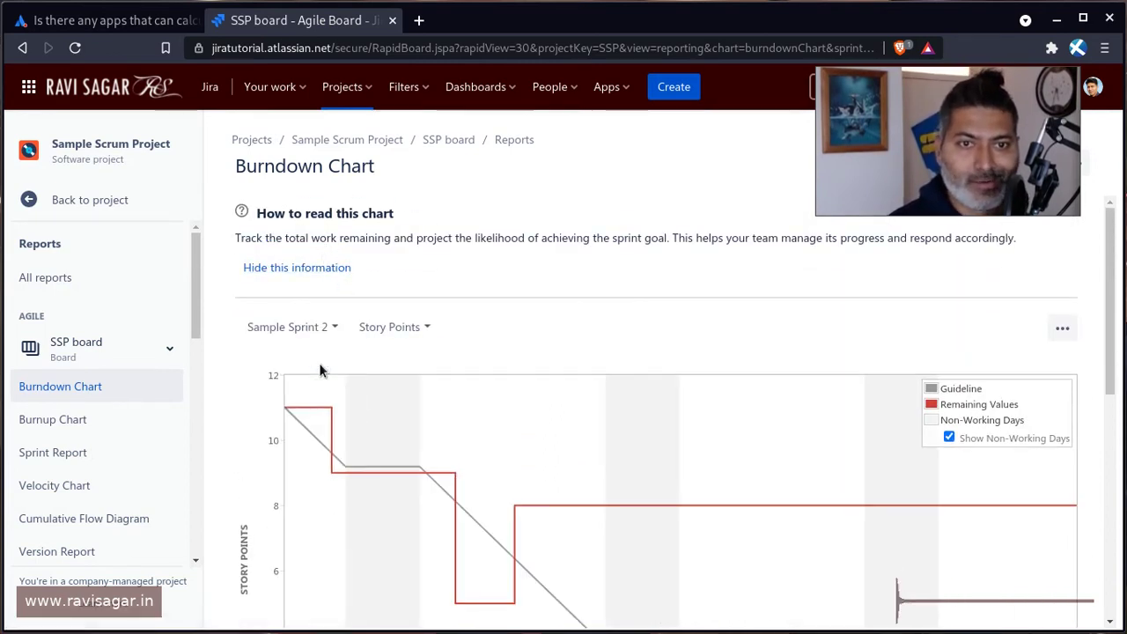
scroll(716, 357, "down", 2)
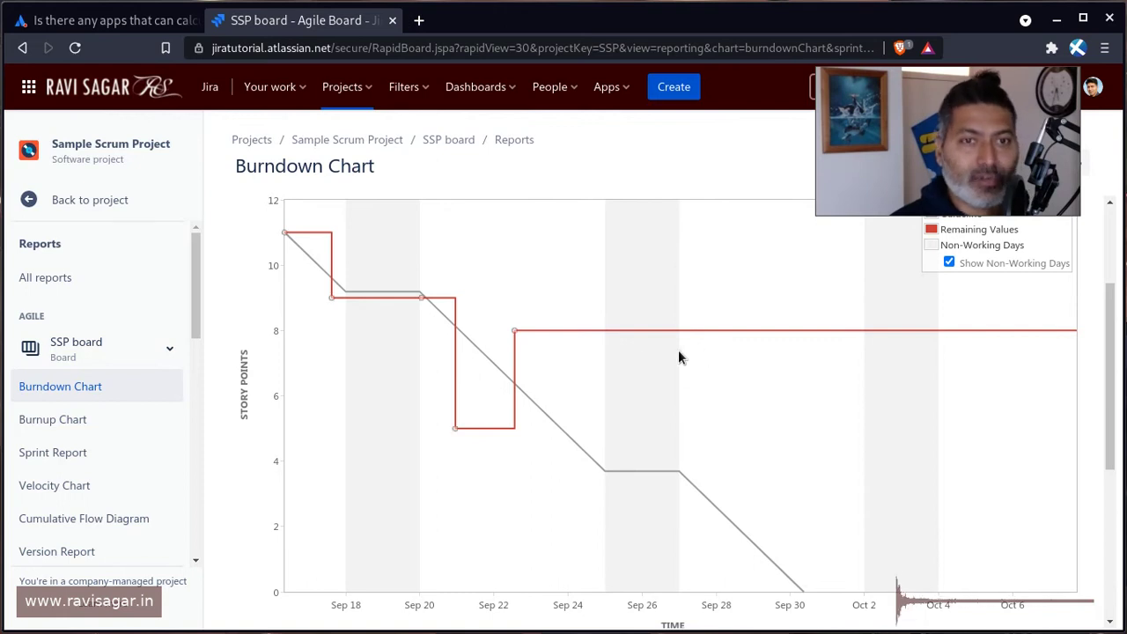
mouse_move(514, 339)
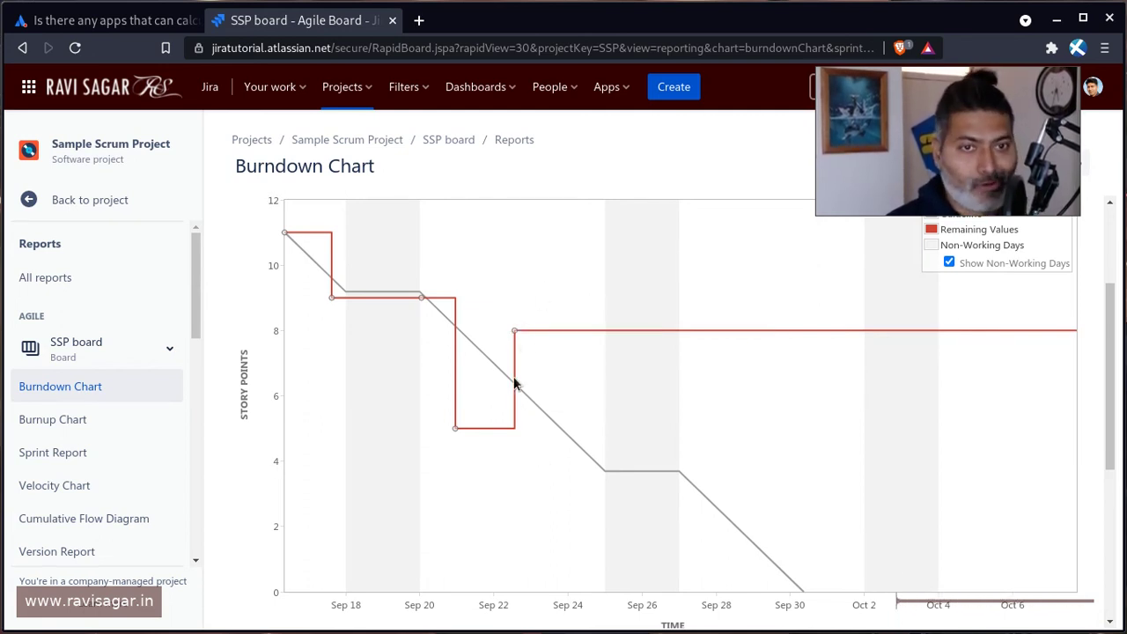
scroll(533, 414, "down", 3)
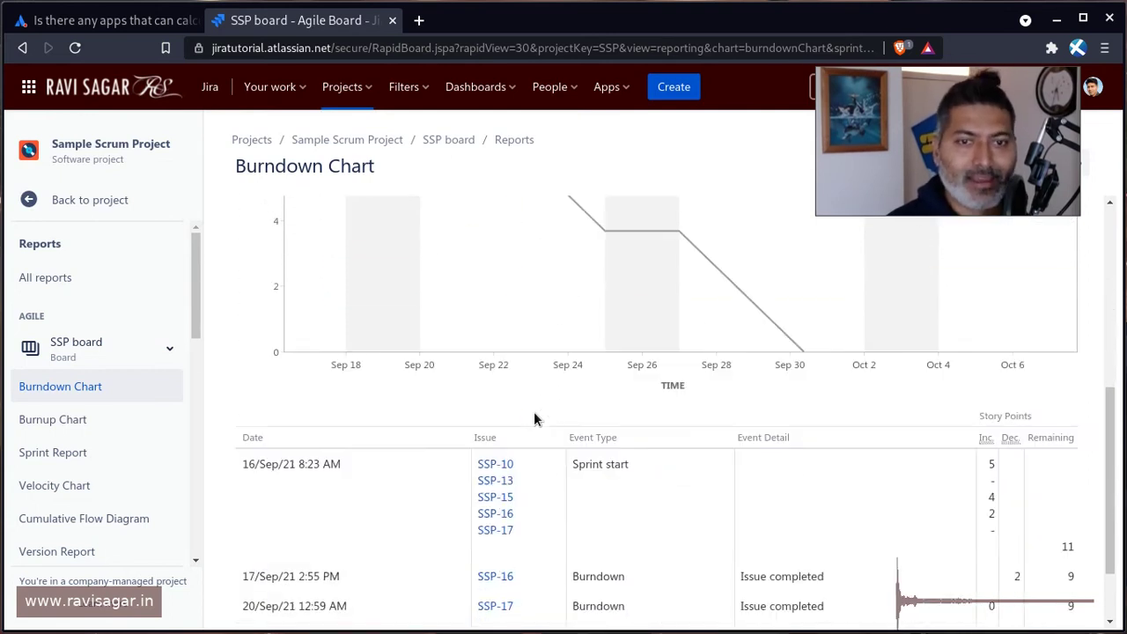
scroll(533, 411, "up", 3)
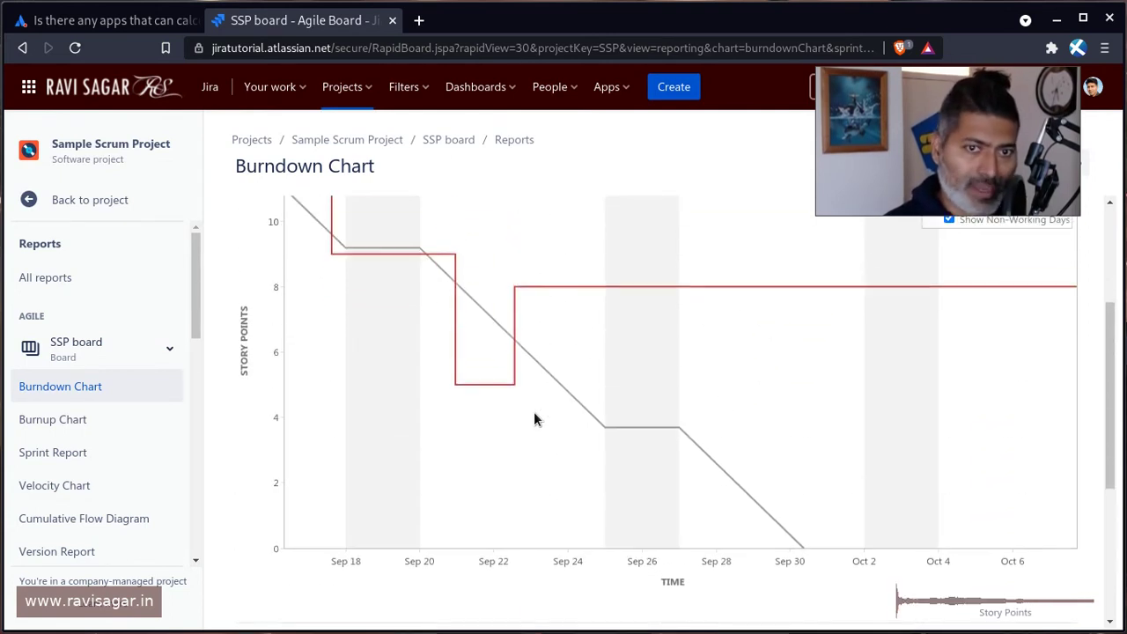
scroll(533, 411, "up", 2)
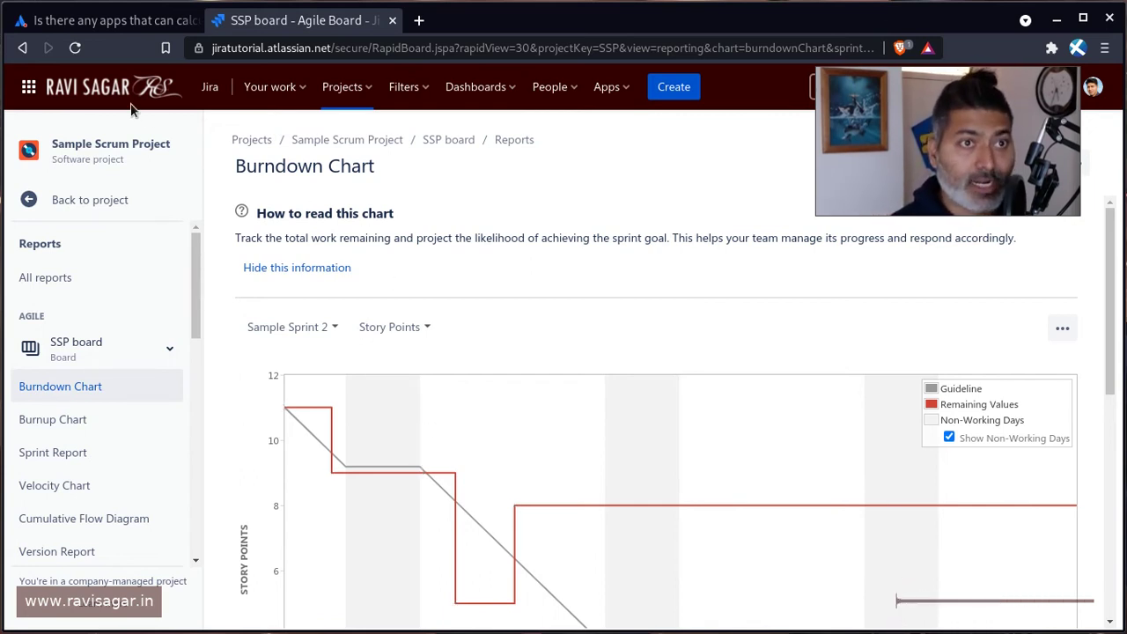
Open the Cumulative Flow Diagram for the SSP board and examine how the To Do, In Progress and Done bands develop.
left_click(22, 49)
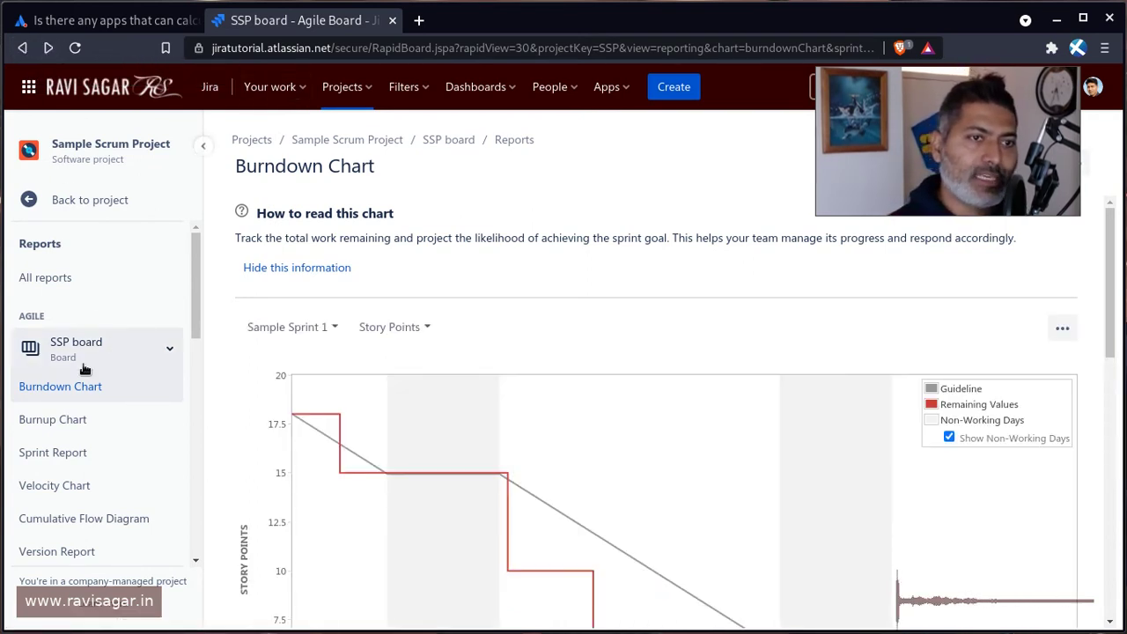
left_click(68, 525)
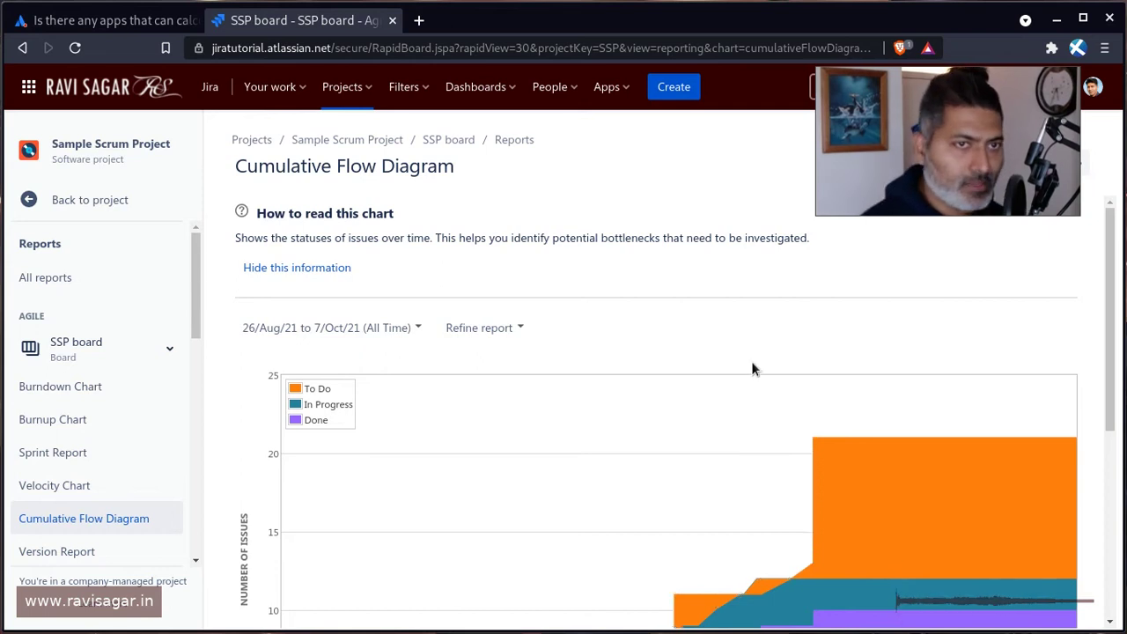
scroll(752, 368, "down", 2)
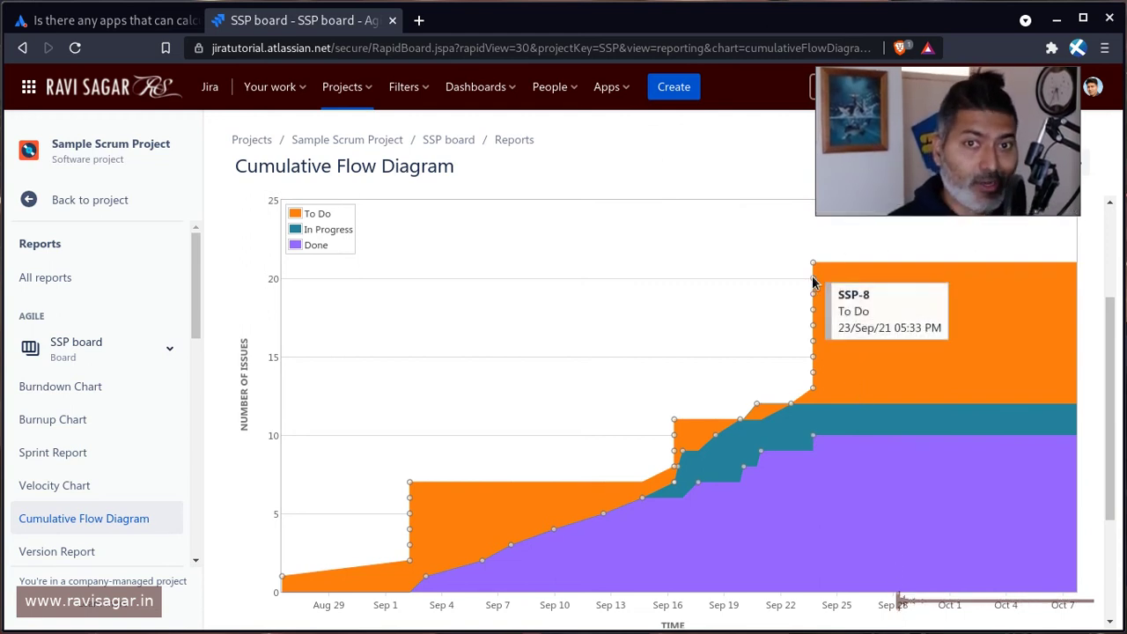
mouse_move(815, 267)
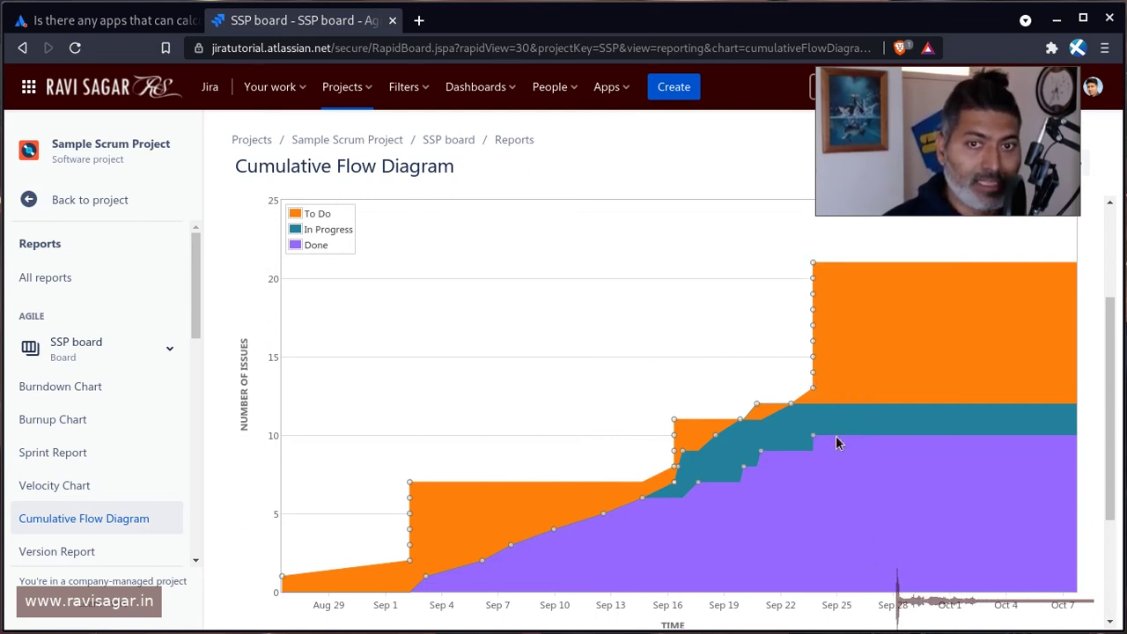
scroll(735, 498, "down", 2)
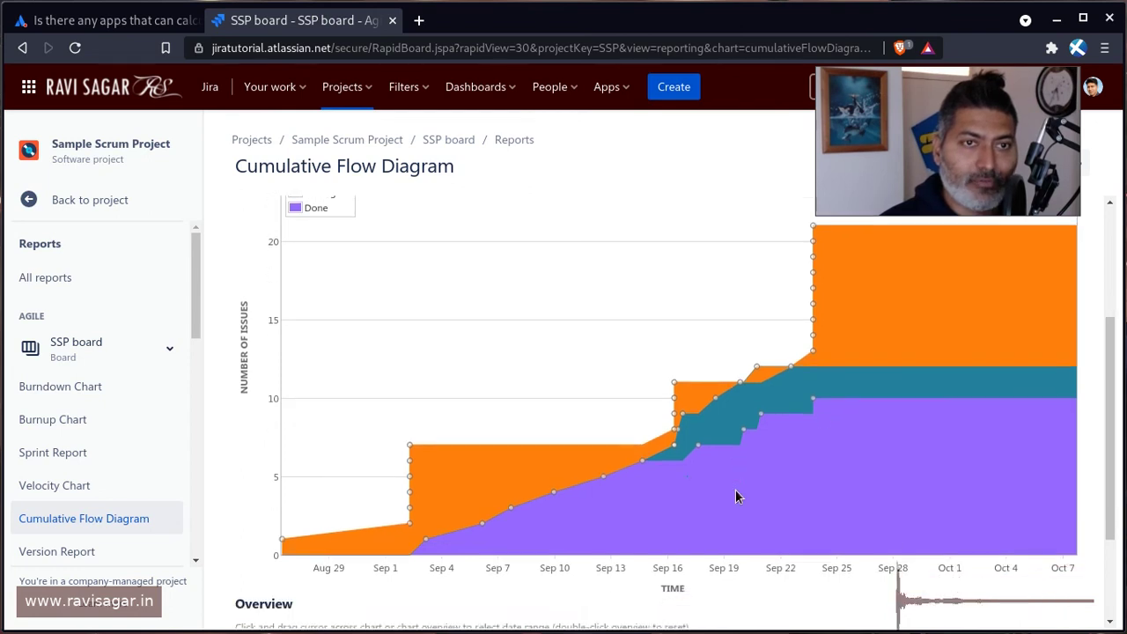
scroll(730, 519, "up", 3)
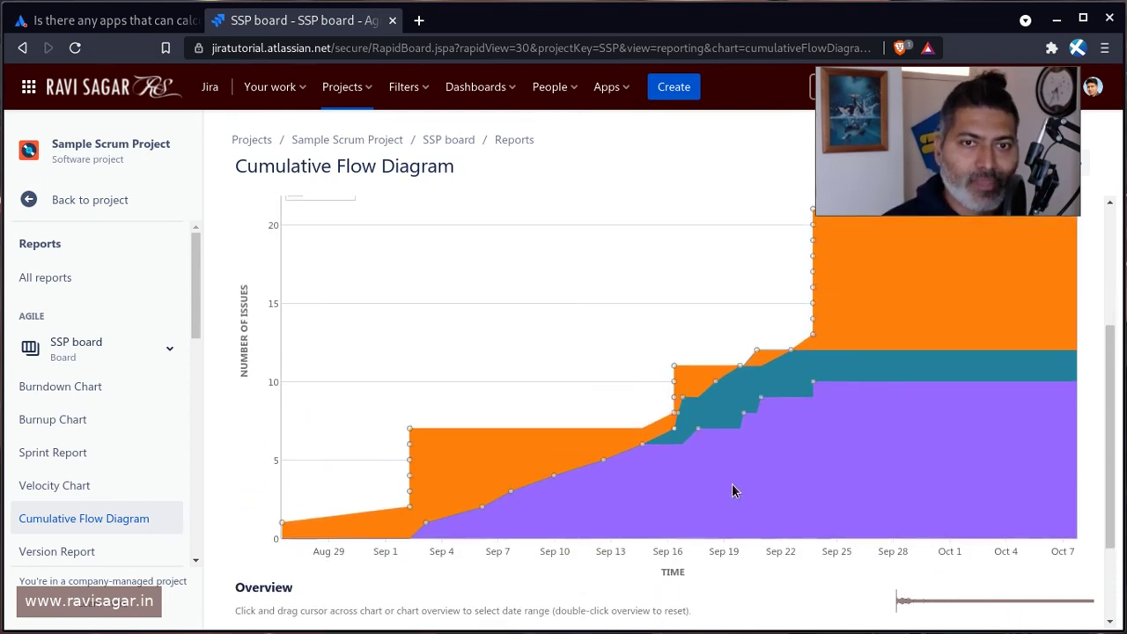
scroll(724, 511, "down", 2)
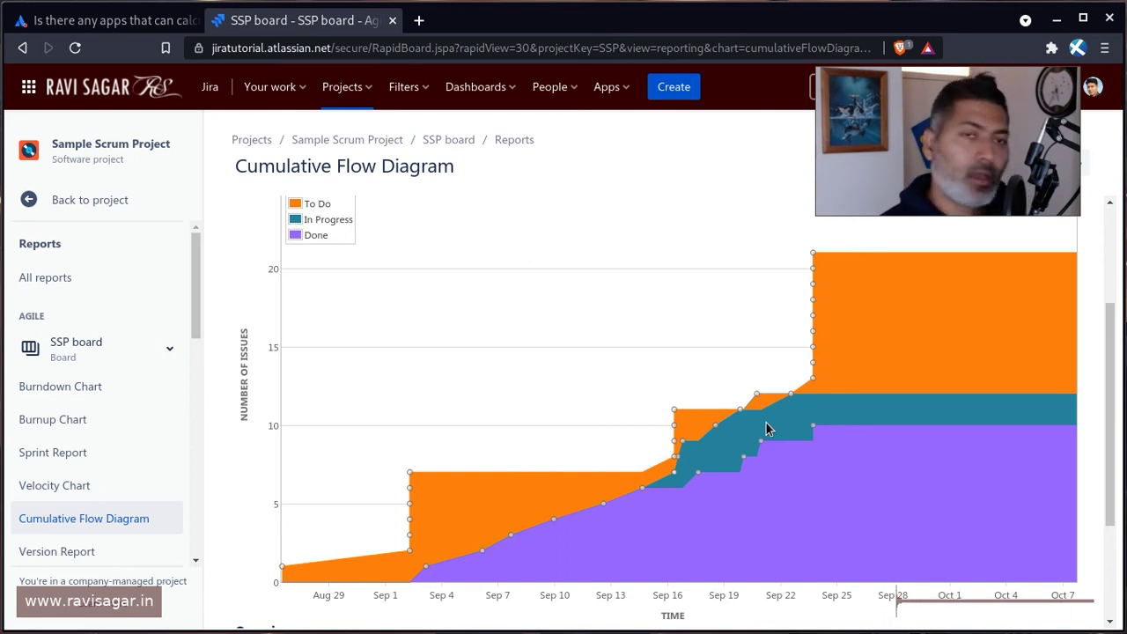
Return to the Atlassian Community question and reread the scenario description and the answer recommending Jira reports.
key("ctrl+shift+Tab")
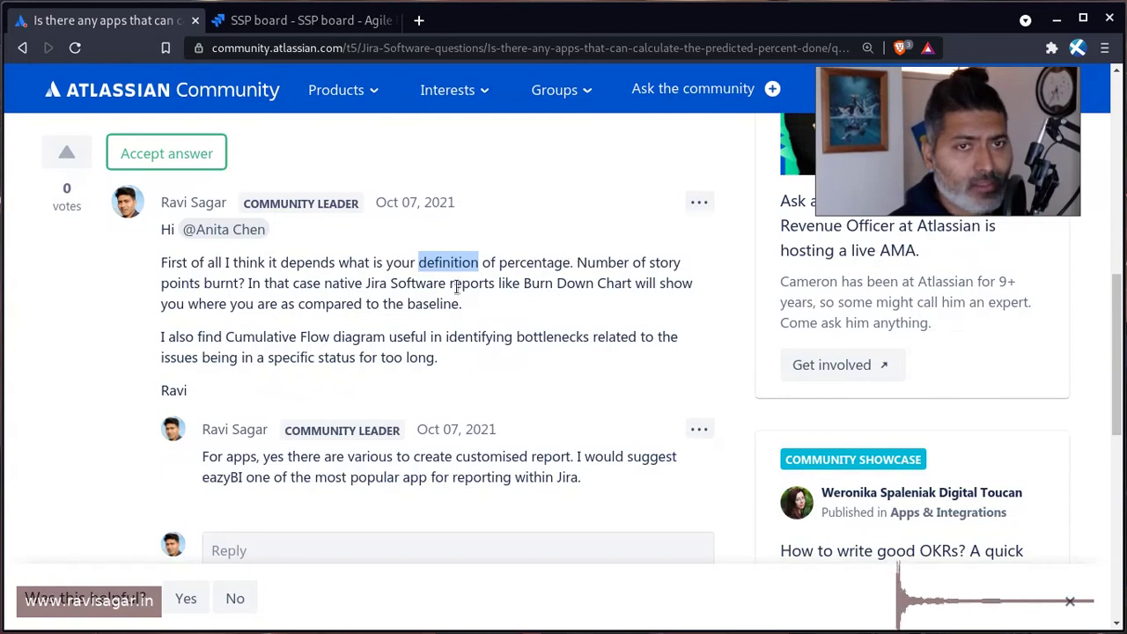
scroll(412, 324, "up", 10)
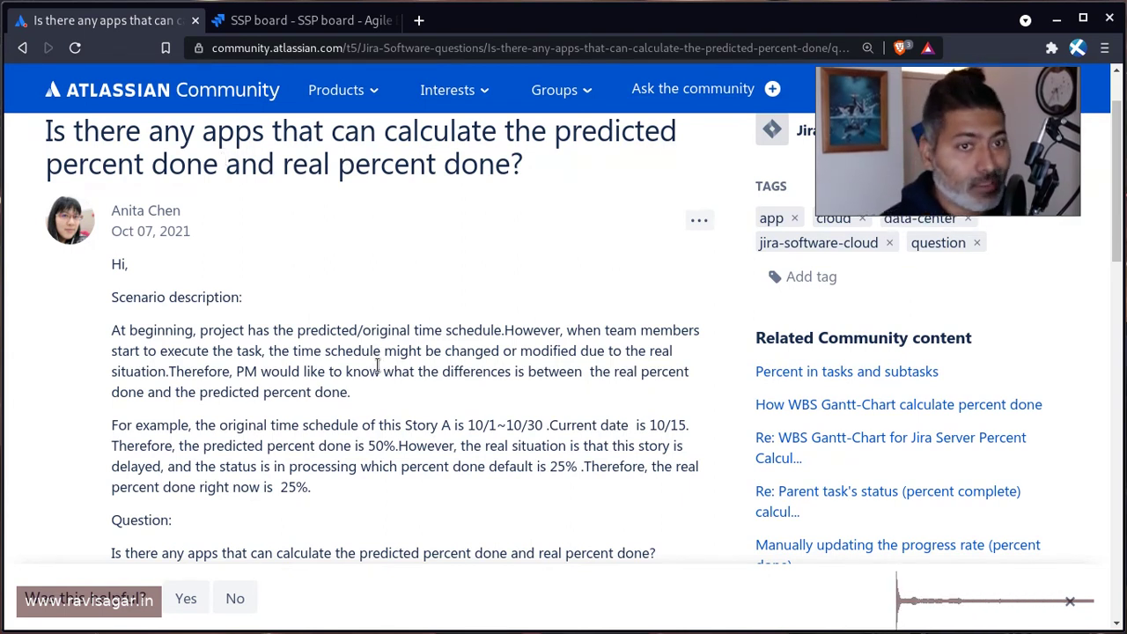
scroll(377, 365, "down", 4)
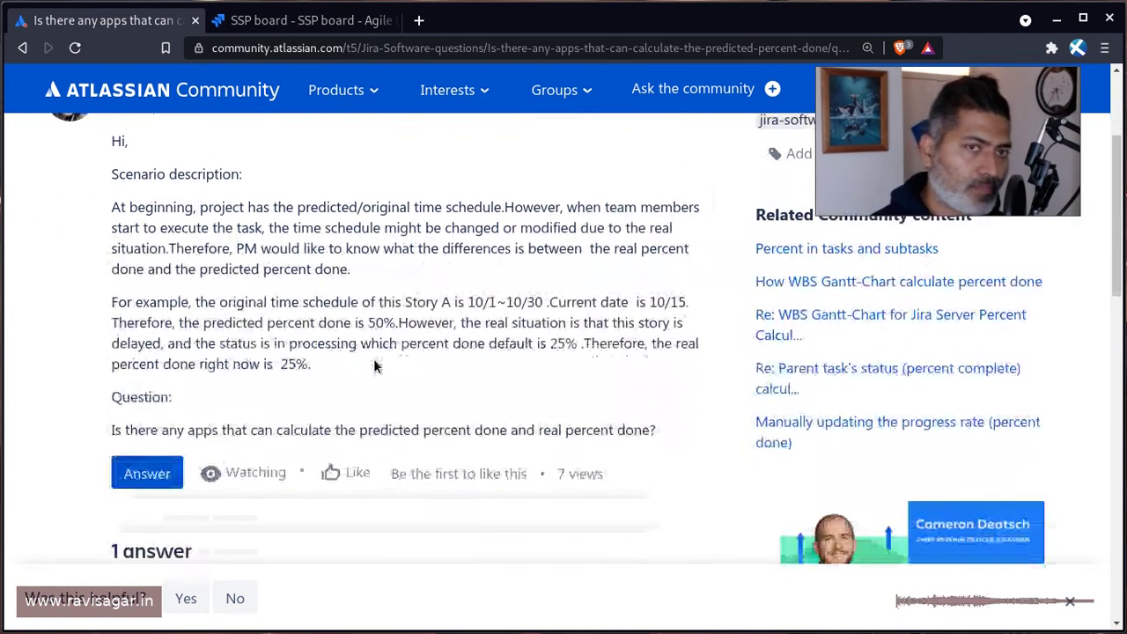
scroll(374, 366, "down", 3)
scroll(374, 365, "up", 2)
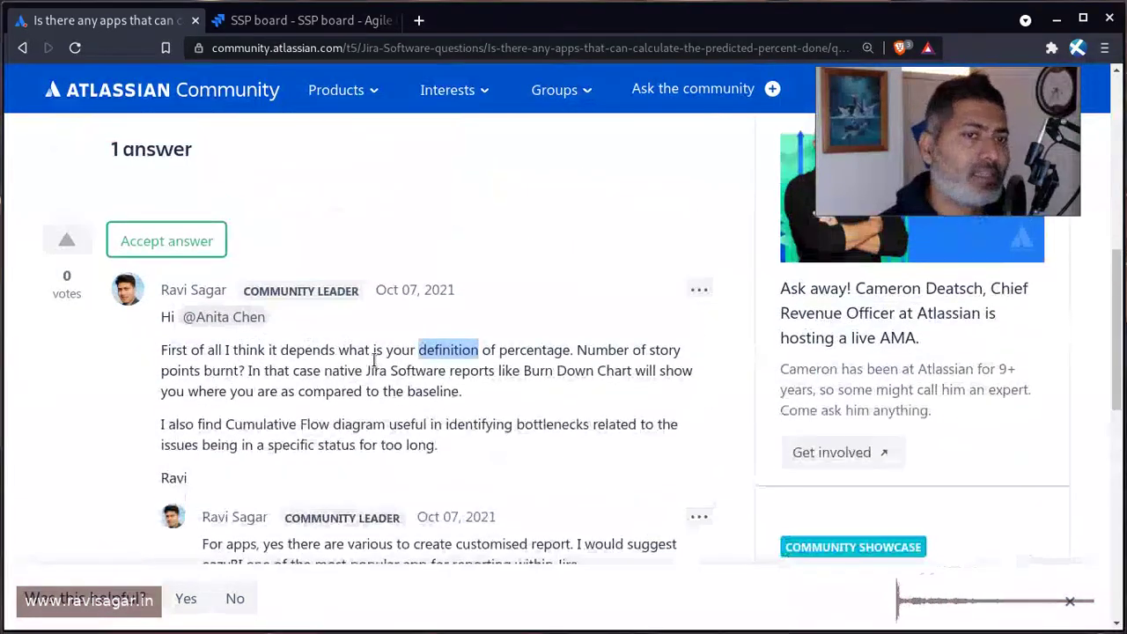